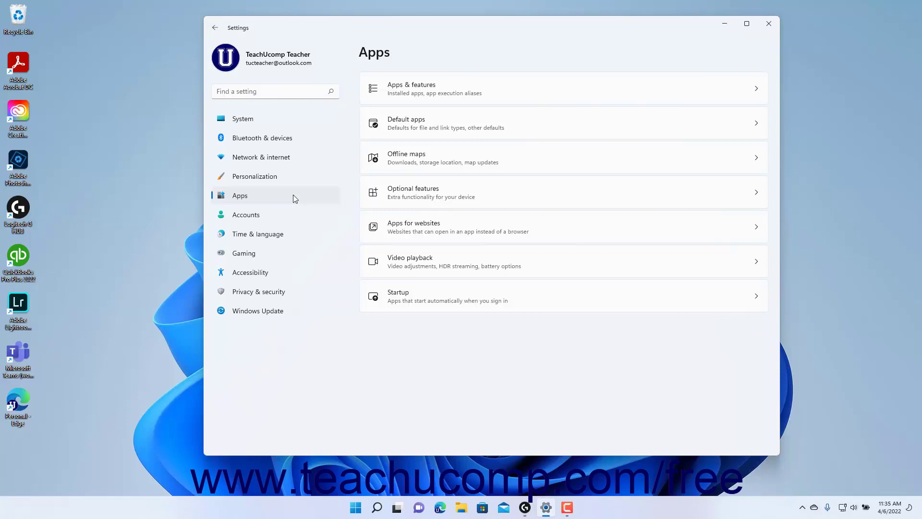
- Go to the Apps section of Settings and open its Default apps page
{"action": "left_click", "coordinate": [290, 195]}
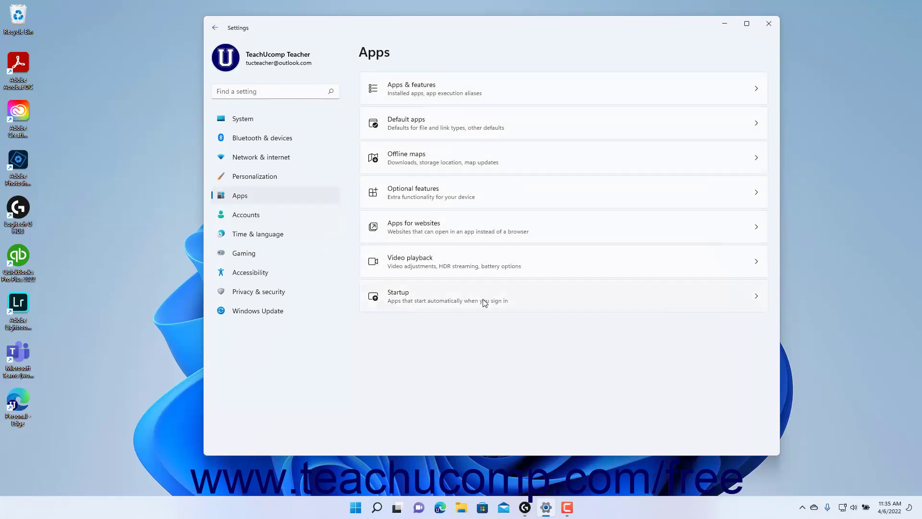
{"action": "left_click", "coordinate": [480, 129]}
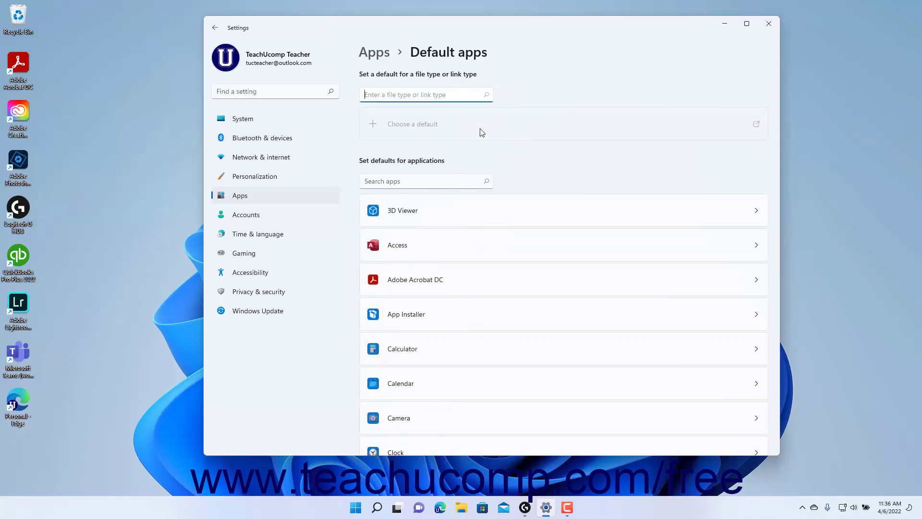
- Look up .pdf and switch its default from Microsoft Edge to Adobe Acrobat DC
{"action": "left_click", "coordinate": [416, 96]}
{"action": "type", "text": ".pdf"}
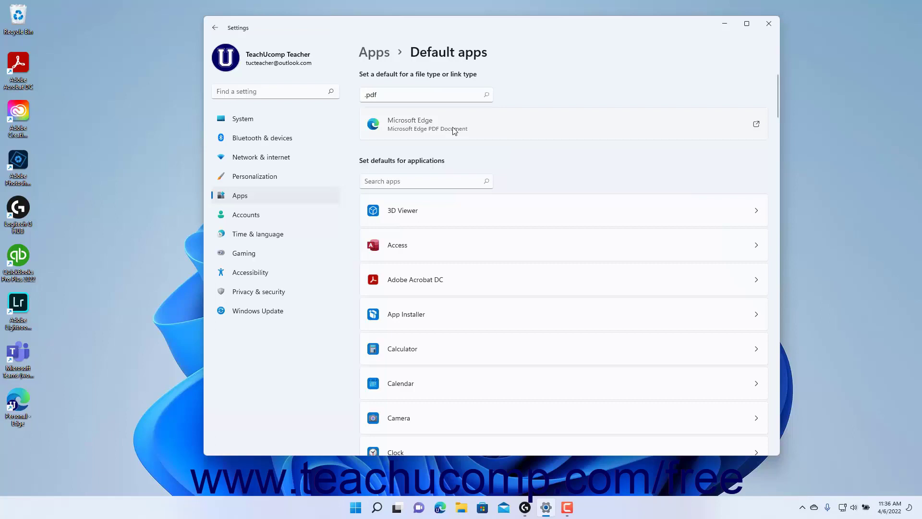
{"action": "left_click", "coordinate": [455, 130]}
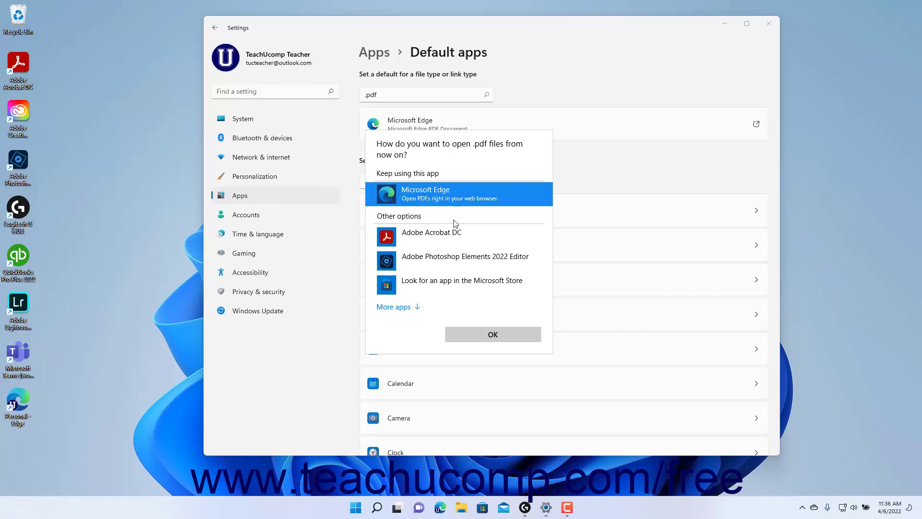
{"action": "left_click", "coordinate": [457, 236]}
{"action": "left_click", "coordinate": [494, 334]}
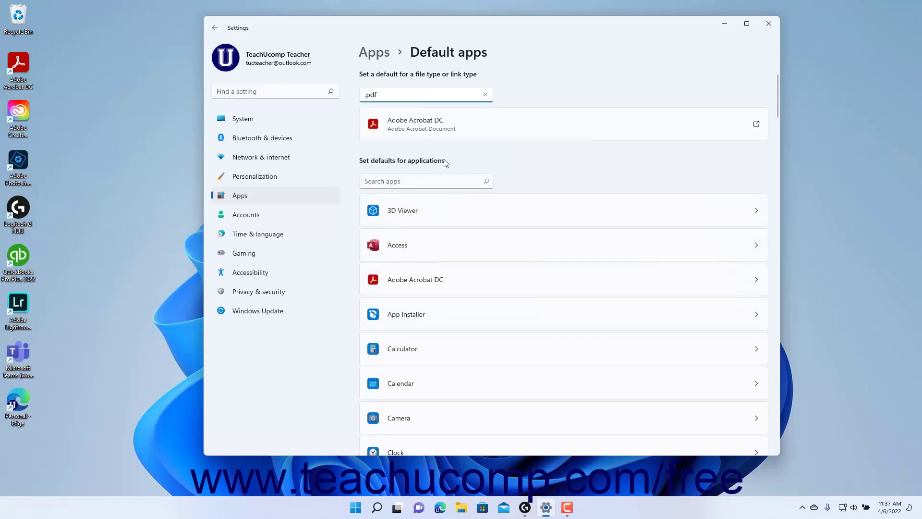
- Search the app list for 'Exce' and open Excel's file-type defaults
{"action": "left_click", "coordinate": [404, 183]}
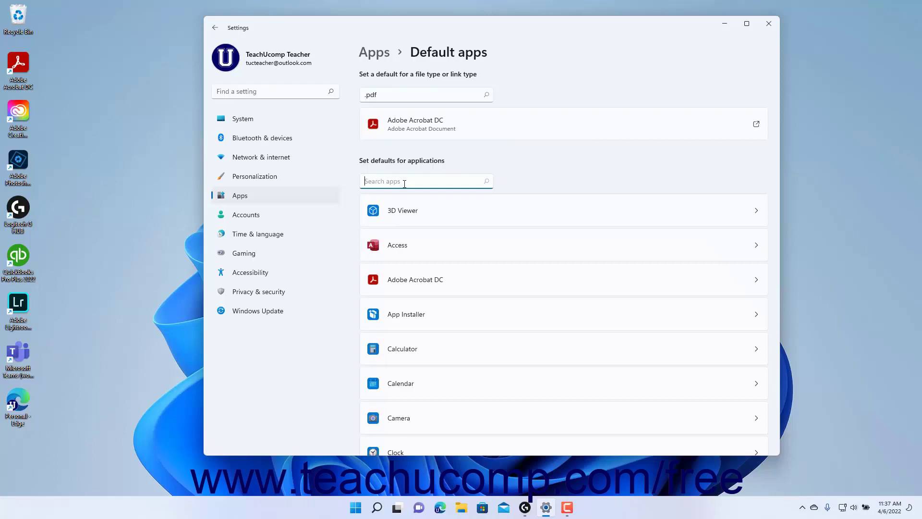
{"action": "type", "text": "Exce"}
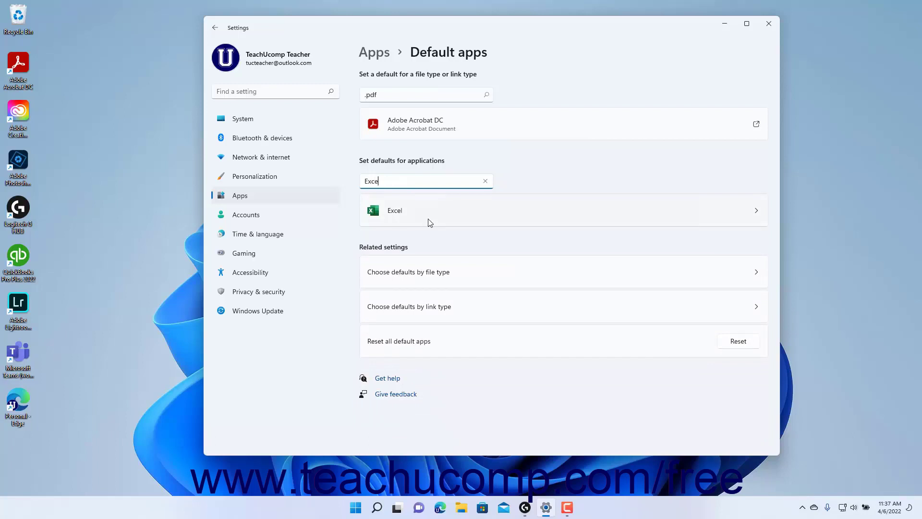
{"action": "left_click", "coordinate": [430, 223]}
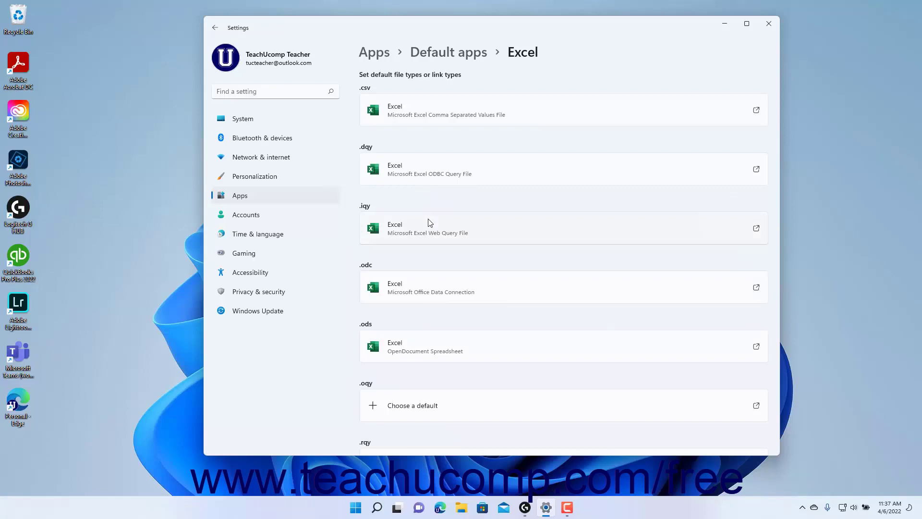
- Switch the .csv default from Excel to Notepad, then go back to Default apps
{"action": "left_click", "coordinate": [455, 112]}
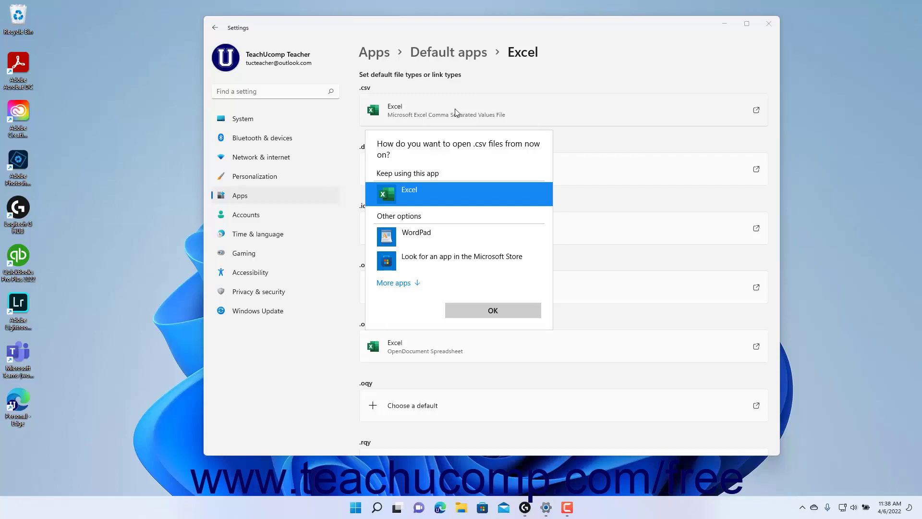
{"action": "left_click", "coordinate": [403, 286]}
{"action": "left_click", "coordinate": [403, 331]}
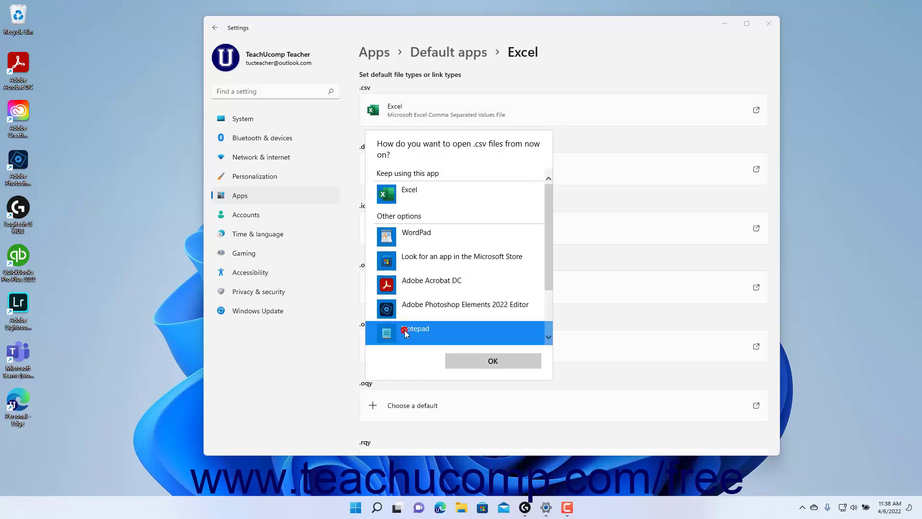
{"action": "left_click", "coordinate": [464, 361]}
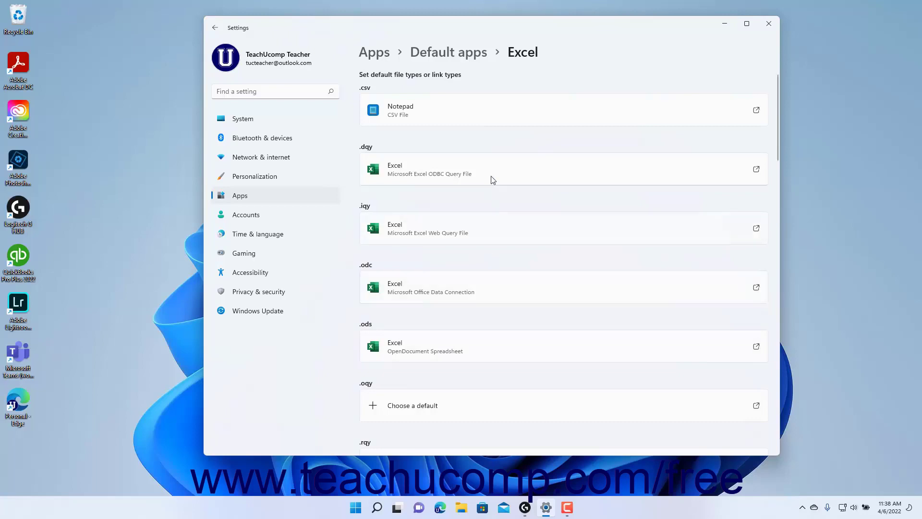
{"action": "left_click", "coordinate": [456, 56]}
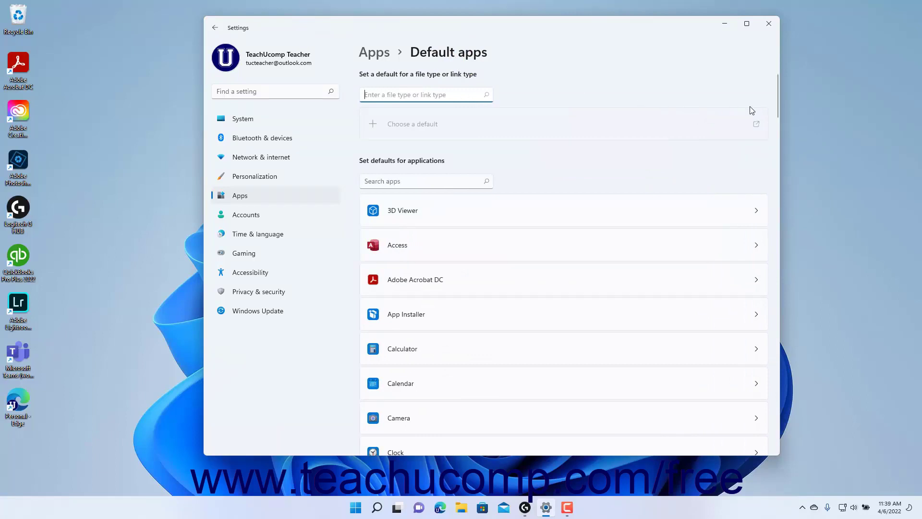
- Scroll down to Related settings and open Choose defaults by file type
{"action": "left_click_drag", "start_coordinate": [778, 98], "coordinate": [756, 463]}
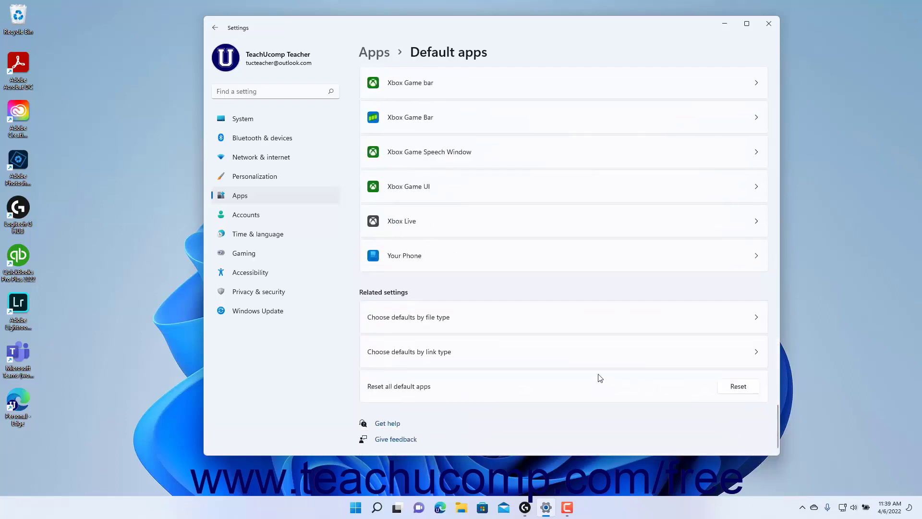
{"action": "left_click", "coordinate": [487, 324]}
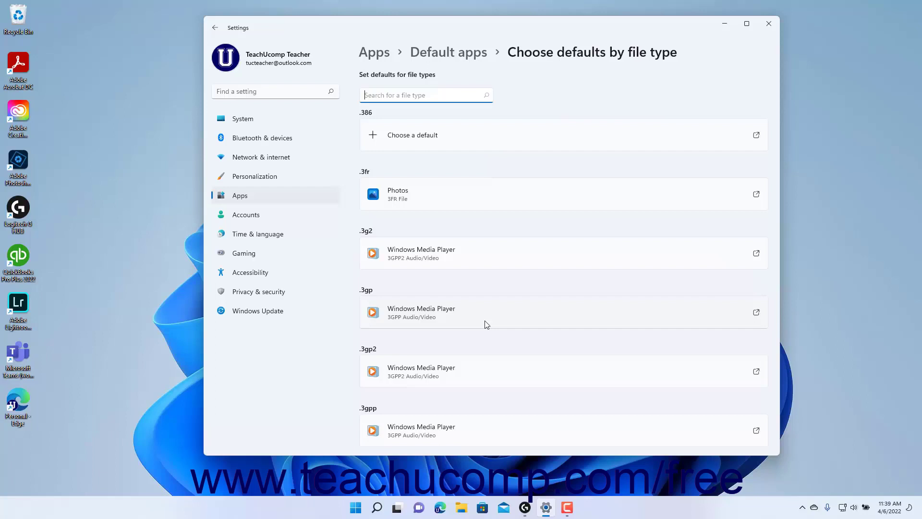
- Assign Adobe Acrobat DC as the default for .acrobatsecuritysettings files
{"action": "scroll", "coordinate": [487, 325], "scroll_direction": "down", "scroll_amount": 15}
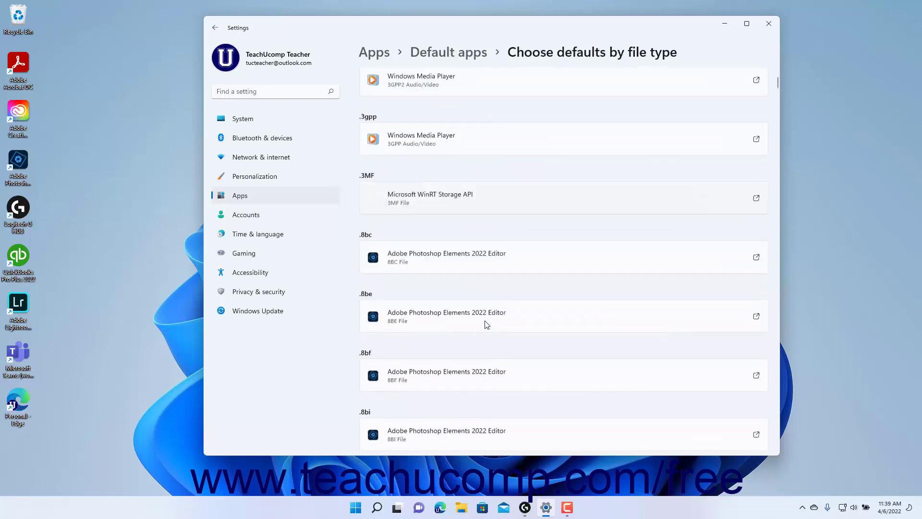
{"action": "scroll", "coordinate": [484, 329], "scroll_direction": "down", "scroll_amount": 1}
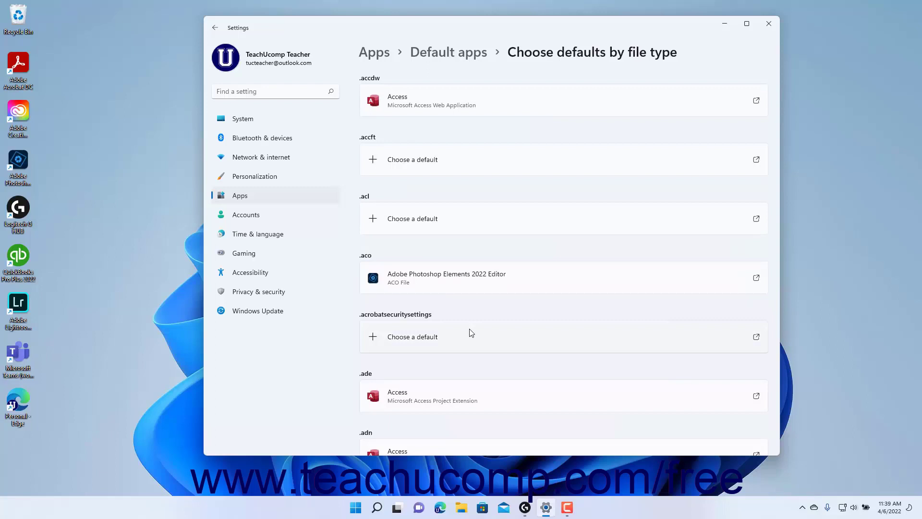
{"action": "left_click", "coordinate": [472, 333]}
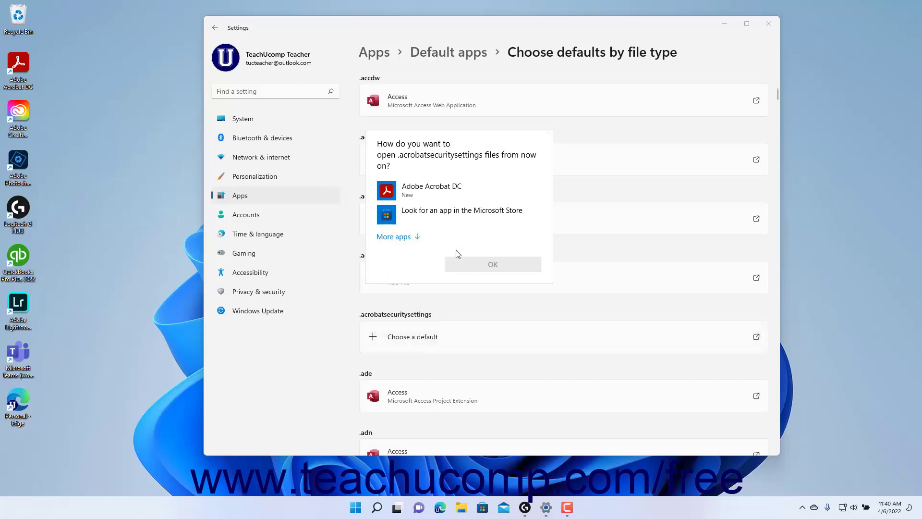
{"action": "left_click", "coordinate": [448, 196]}
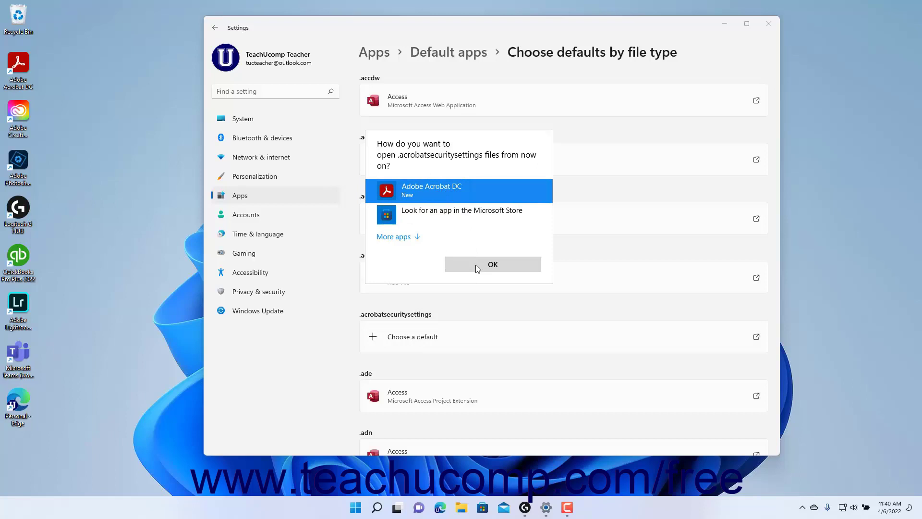
{"action": "left_click", "coordinate": [475, 264]}
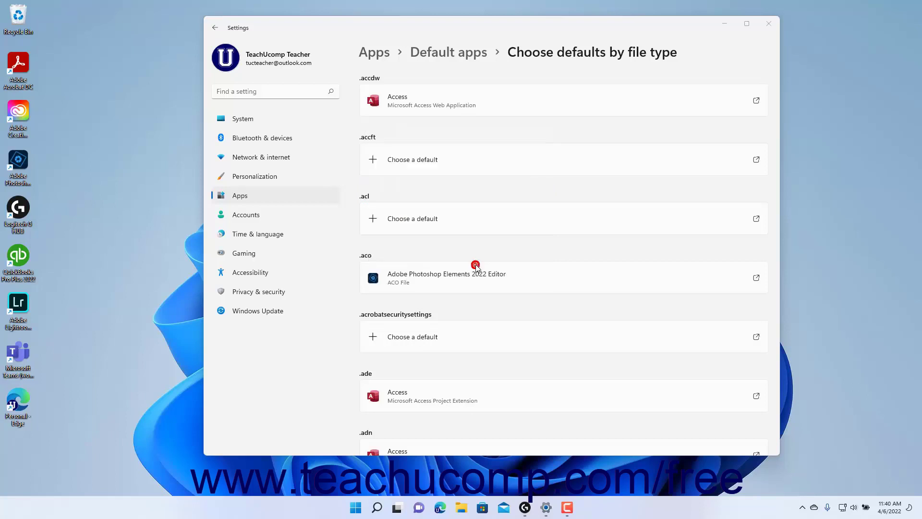
- Search the file types for '.acro' to verify the change, then clear the search
{"action": "scroll", "coordinate": [528, 282], "scroll_direction": "up", "scroll_amount": 10}
{"action": "scroll", "coordinate": [519, 260], "scroll_direction": "up", "scroll_amount": 2}
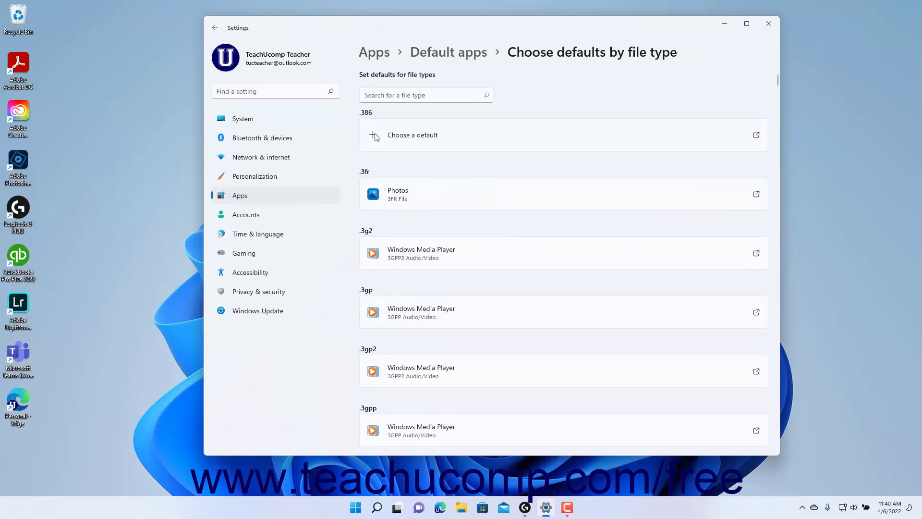
{"action": "left_click", "coordinate": [387, 96]}
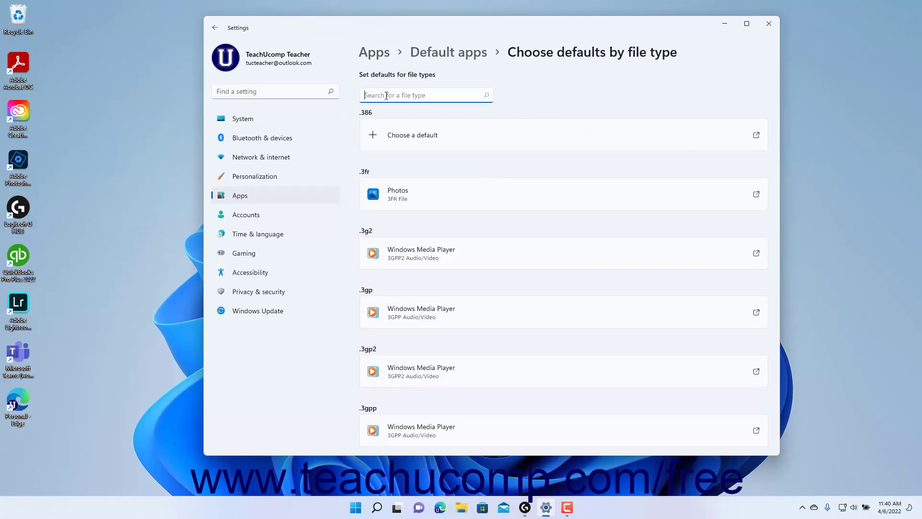
{"action": "type", "text": ".acro"}
{"action": "left_click", "coordinate": [485, 95]}
- Return to Default apps and open Choose defaults by link type
{"action": "left_click", "coordinate": [473, 60]}
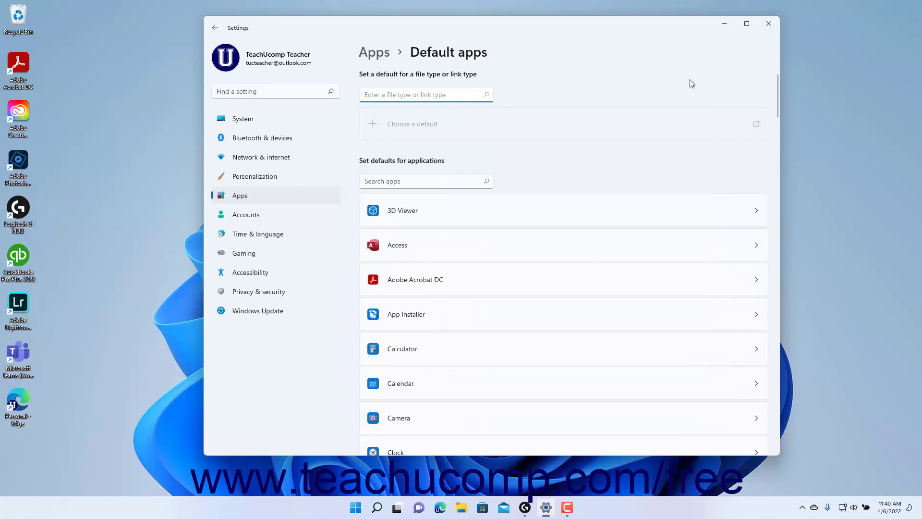
{"action": "left_click_drag", "start_coordinate": [776, 88], "coordinate": [774, 414]}
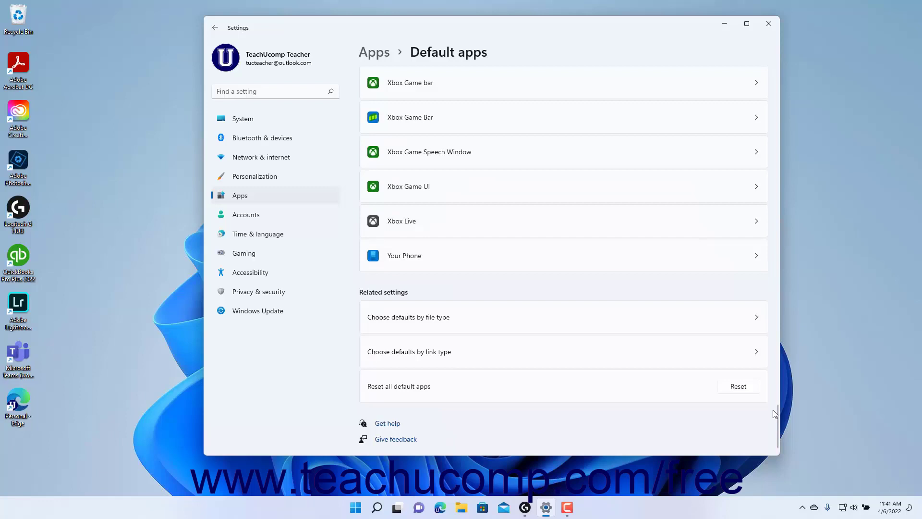
{"action": "left_click", "coordinate": [535, 352]}
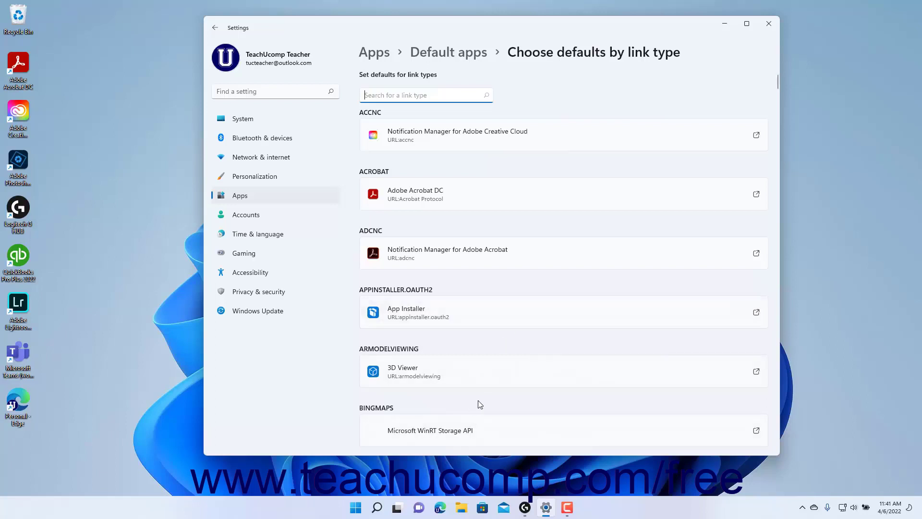
{"action": "left_click", "coordinate": [479, 429]}
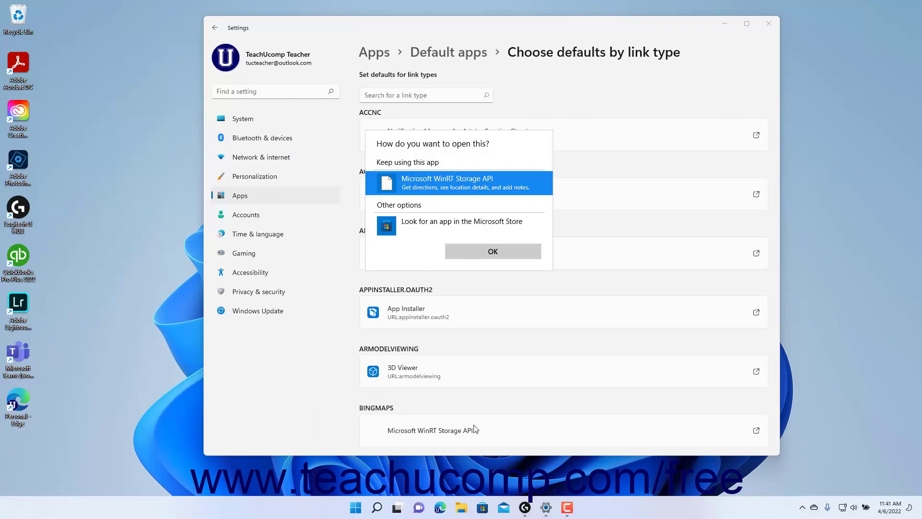
{"action": "key", "text": "Escape"}
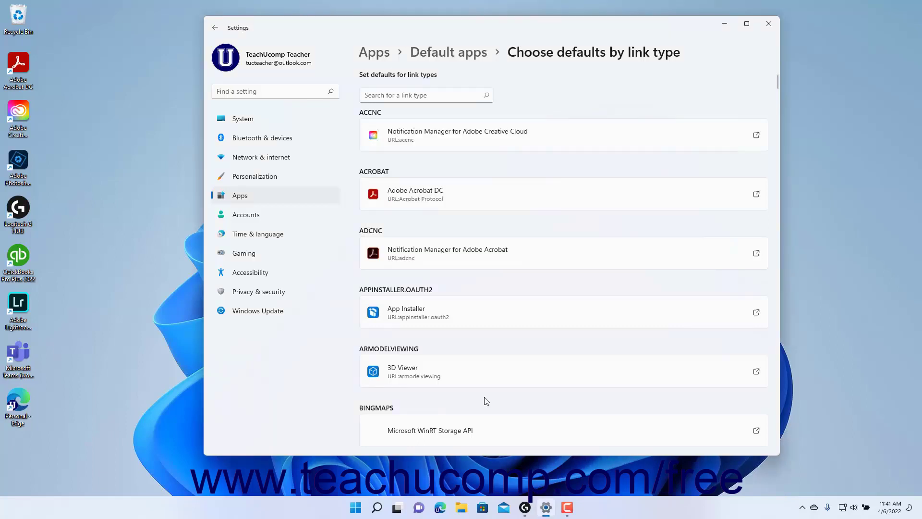
{"action": "left_click", "coordinate": [403, 98]}
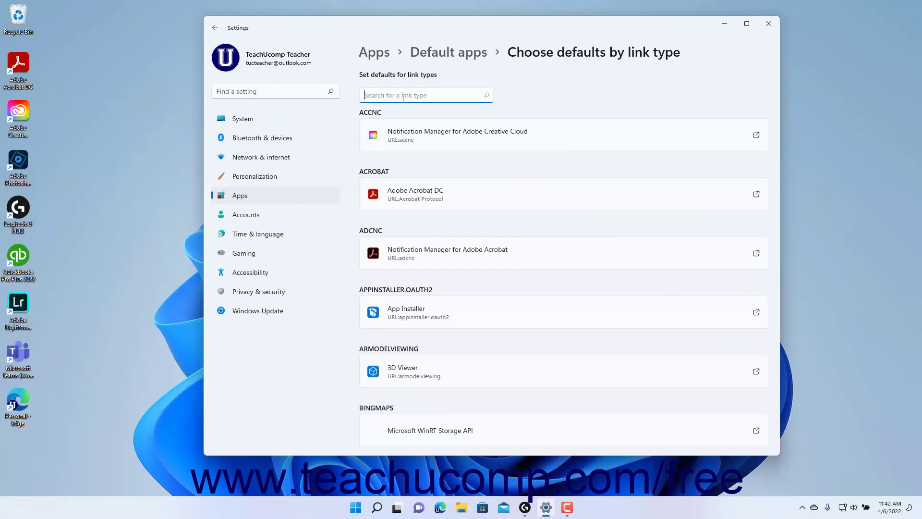
{"action": "type", "text": "FEED"}
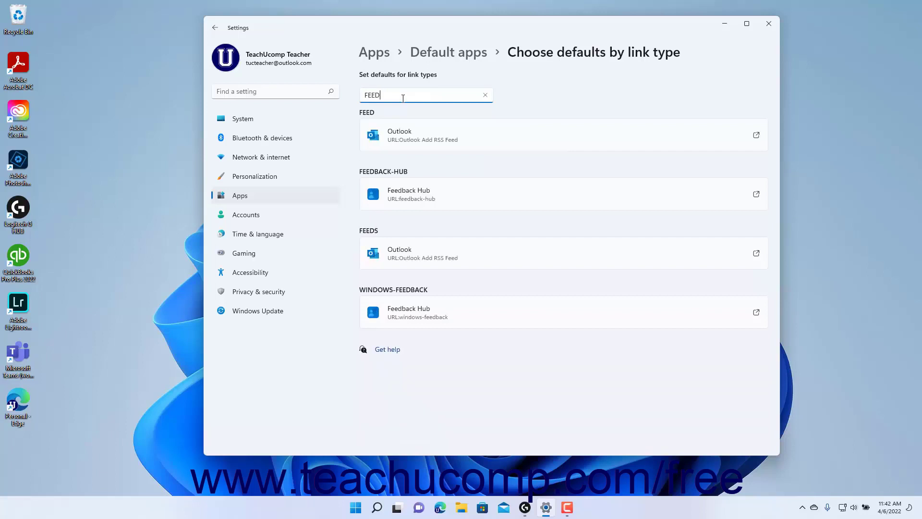
{"action": "left_click", "coordinate": [486, 96]}
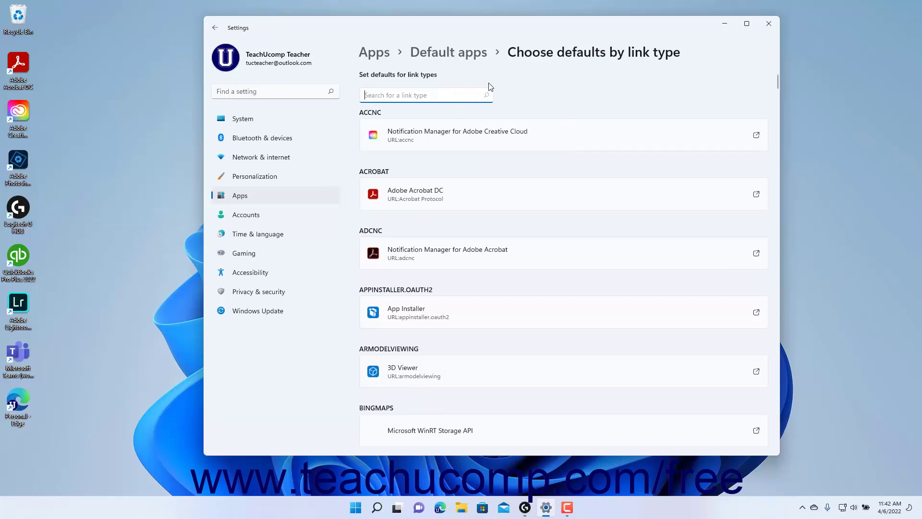
- Return to Default apps and trigger Reset for all default apps
{"action": "left_click", "coordinate": [477, 53]}
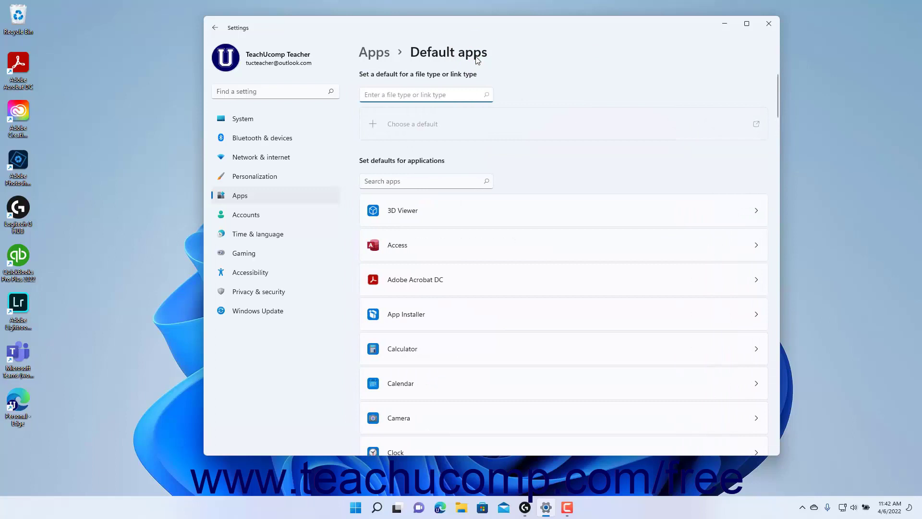
{"action": "left_click_drag", "start_coordinate": [777, 80], "coordinate": [759, 439]}
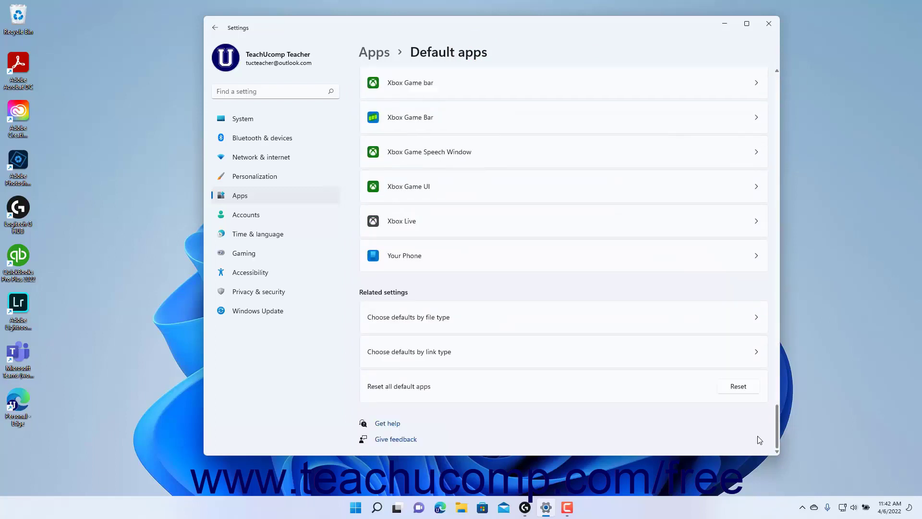
{"action": "left_click", "coordinate": [735, 393]}
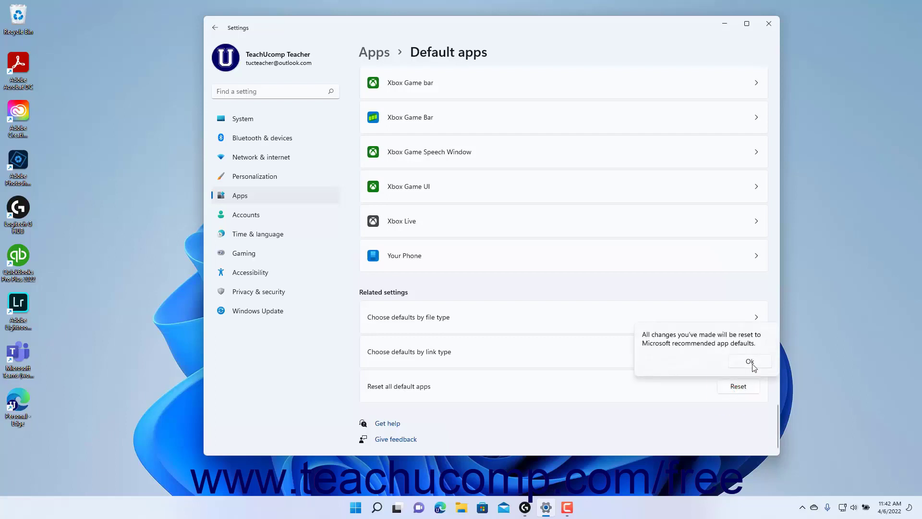